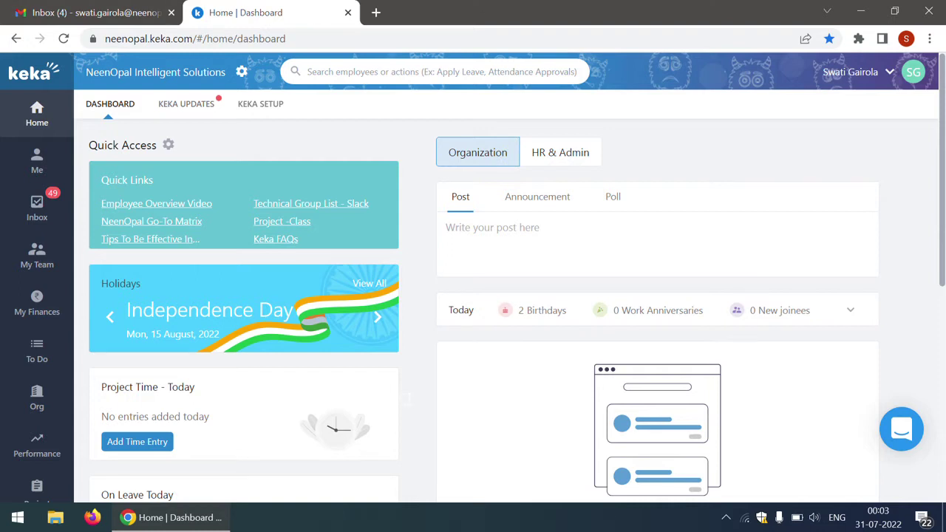
Go from the home dashboard to the personal Leave summary page under Me
click(889, 73)
click(361, 140)
mouse_move(37, 161)
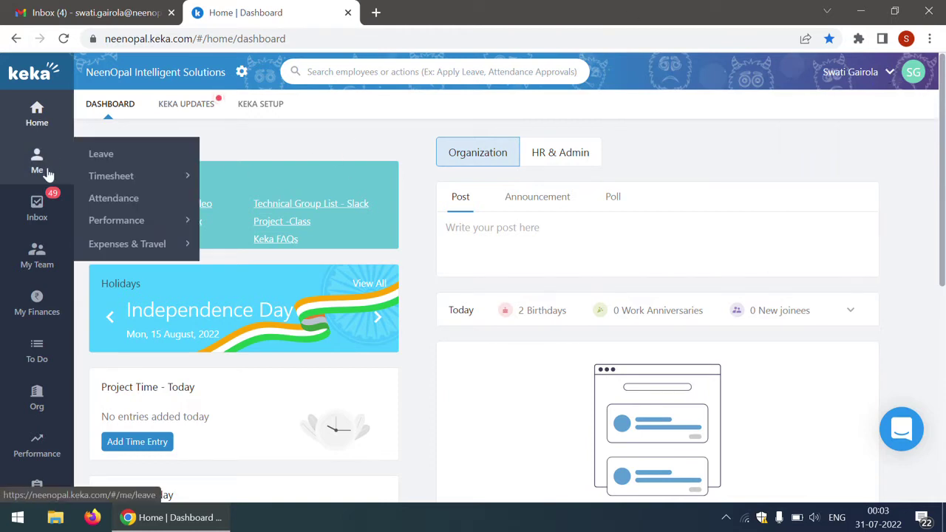
click(47, 173)
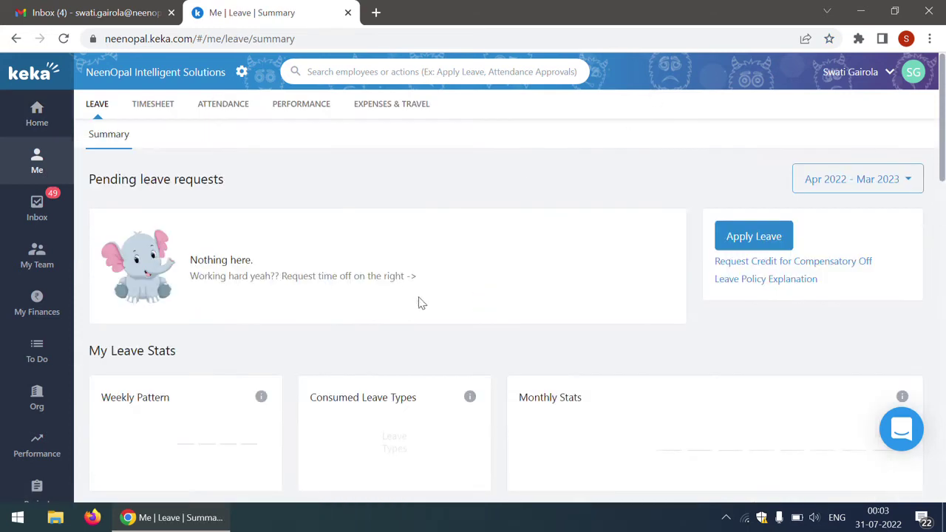
Switch to Expenses & Travel and start a new expense with + Add an Expense
click(406, 116)
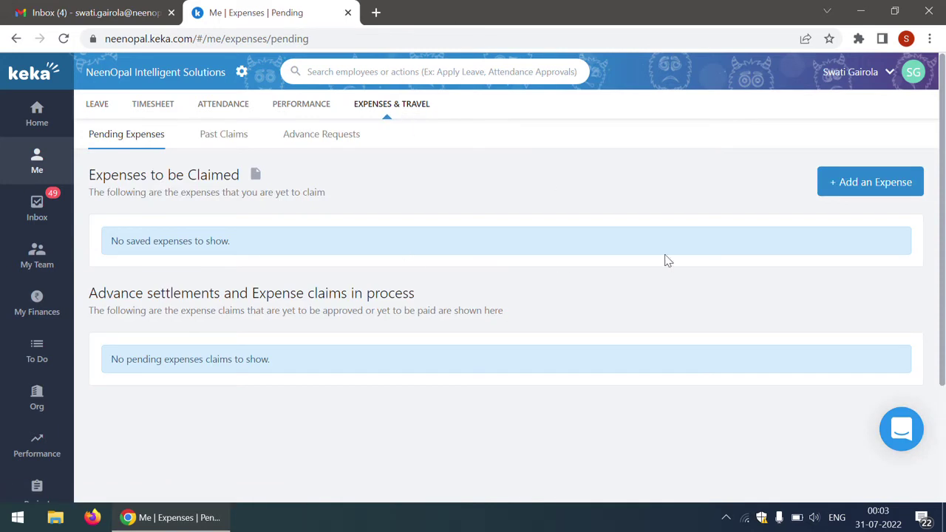
click(874, 194)
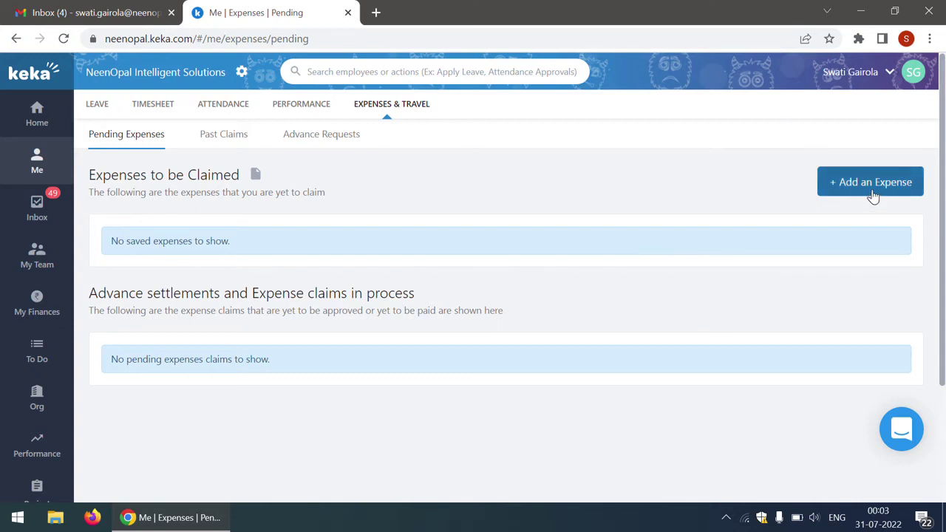
click(874, 193)
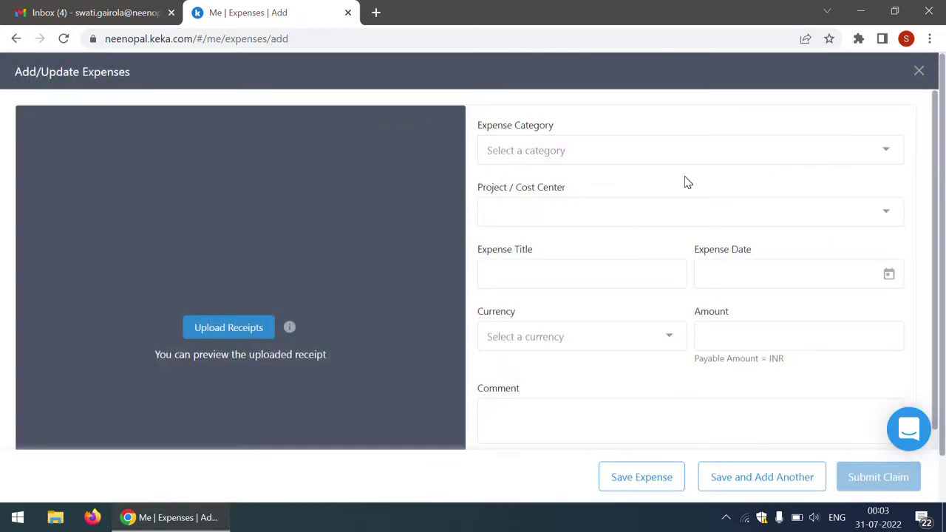
Choose Certification Reimbursement from the Expense Category list
click(626, 156)
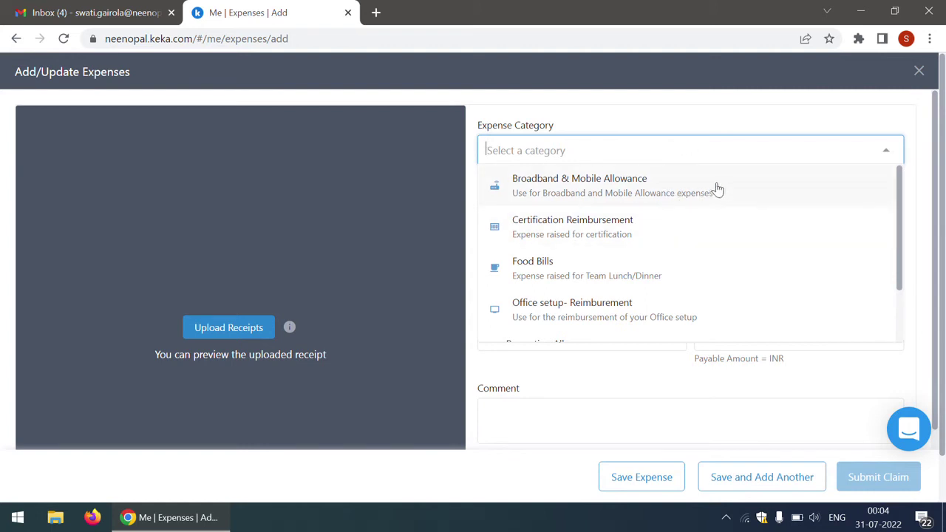
scroll(673, 246, down, 1)
scroll(669, 246, down, 1)
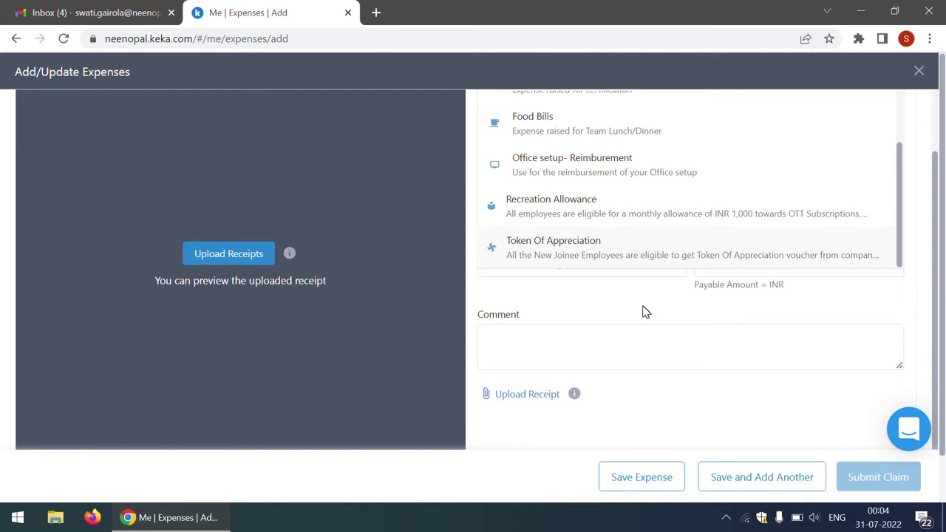
scroll(645, 316, up, 1)
scroll(654, 259, up, 2)
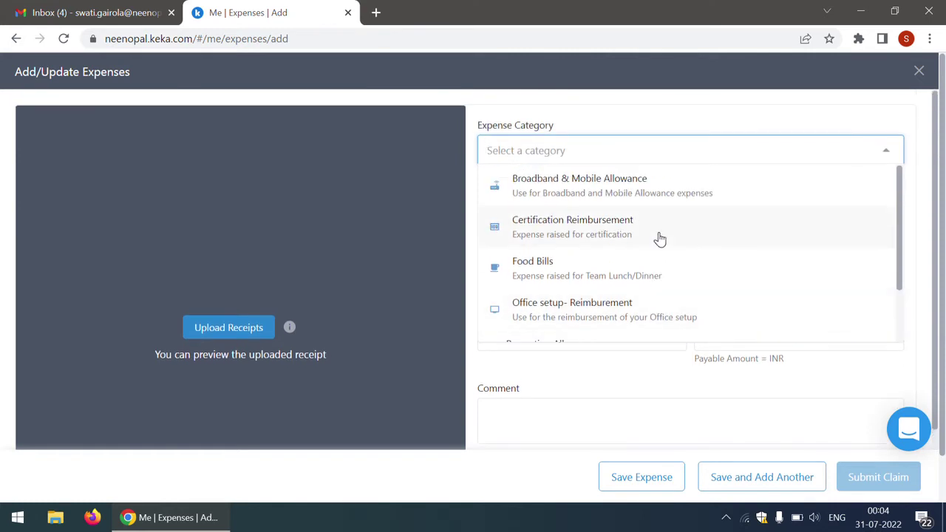
click(661, 241)
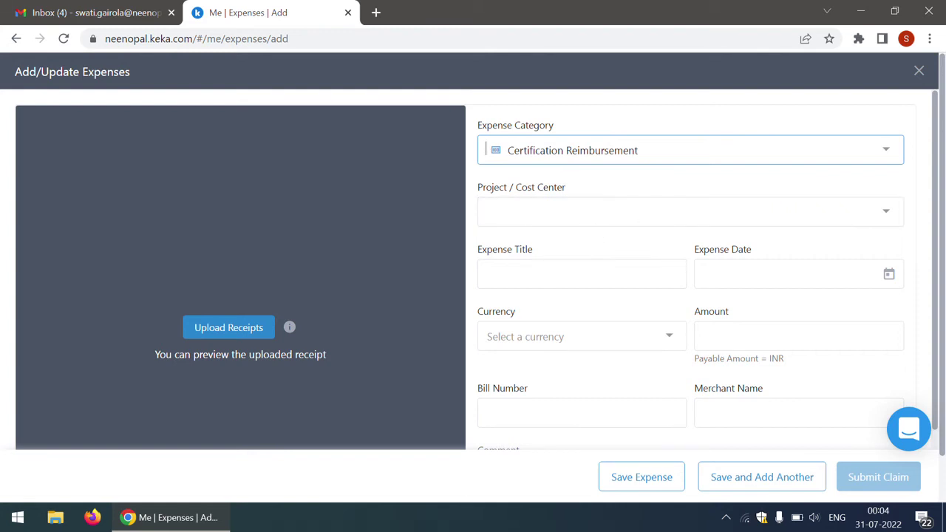
key(Tab)
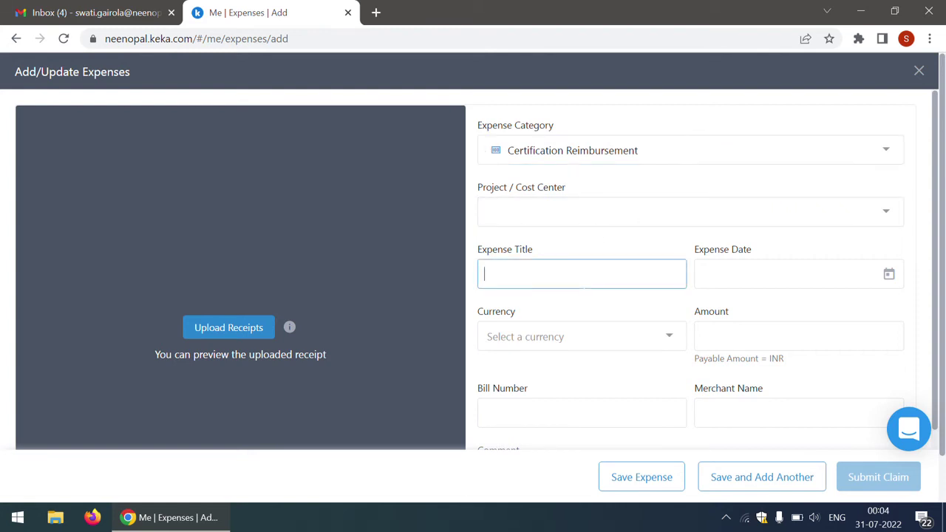
Enter title 'Certification', date 18 Jul 2022, and currency India Rupee
text(Certification)
click(754, 285)
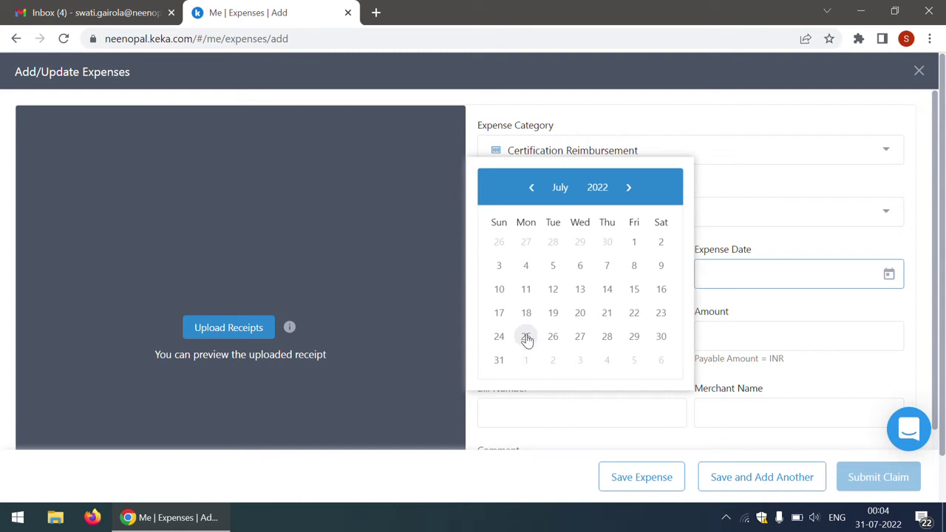
click(526, 315)
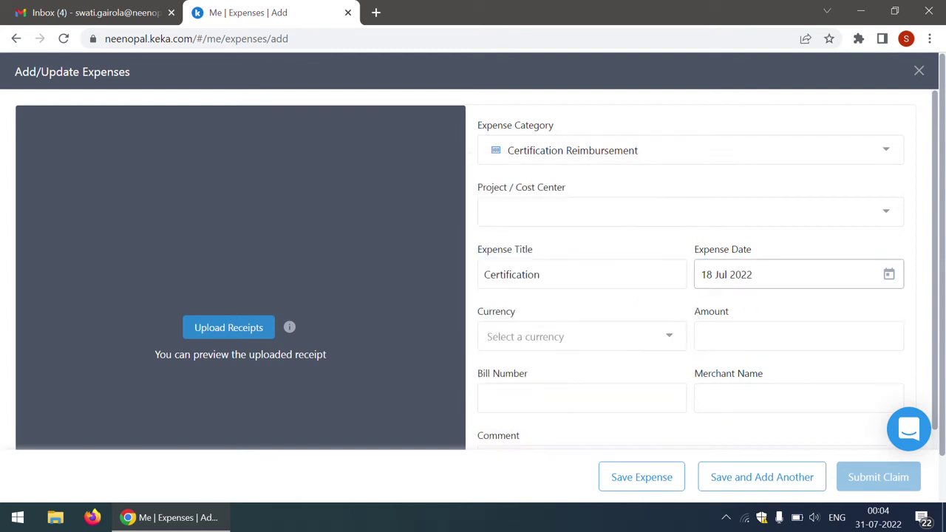
scroll(806, 298, down, 1)
click(597, 275)
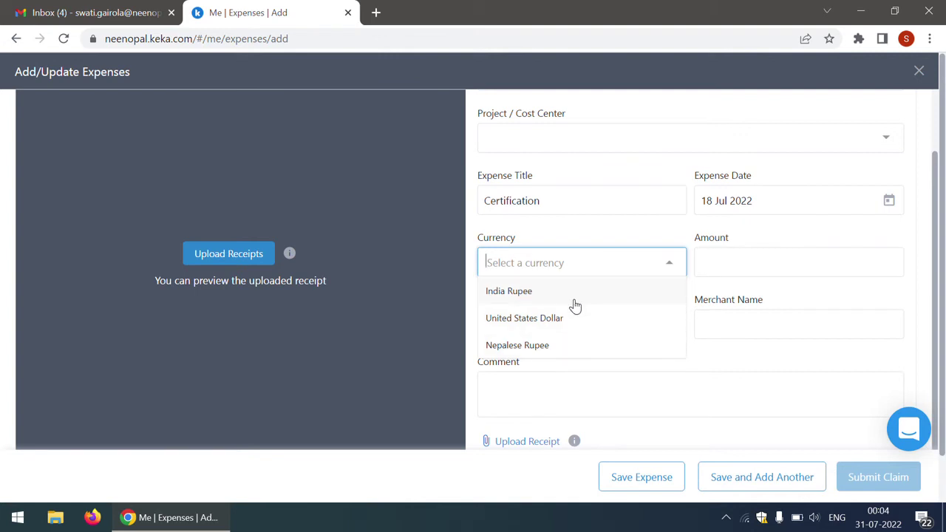
click(575, 303)
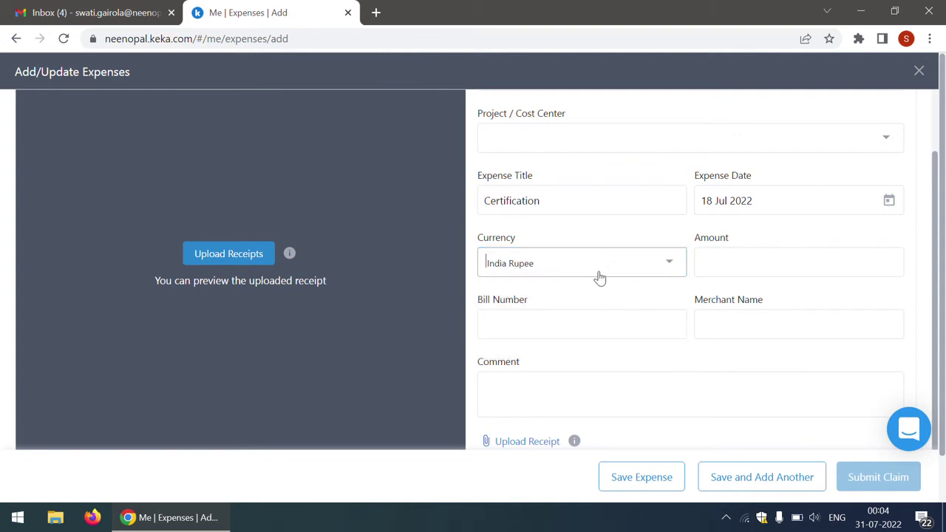
Enter amount 10000, the bill number, and merchant name Azure
key(Tab)
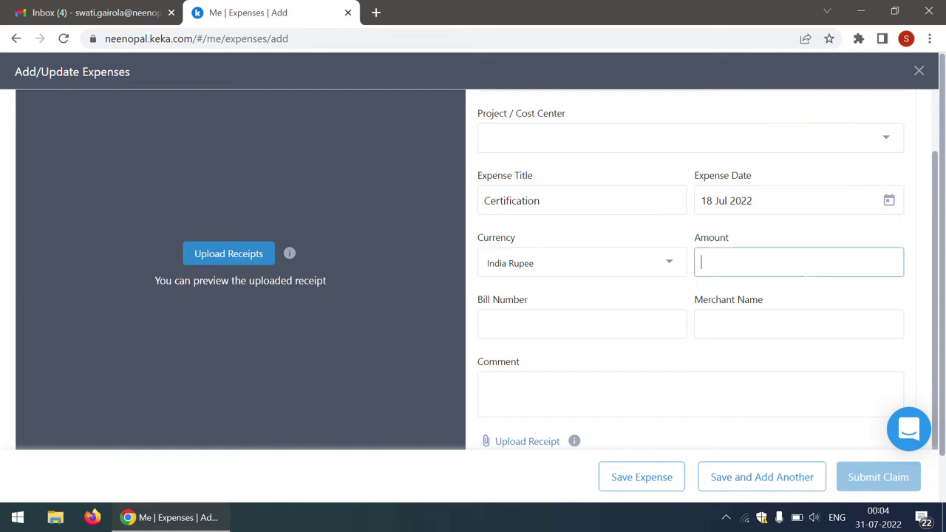
text(10000)
click(608, 333)
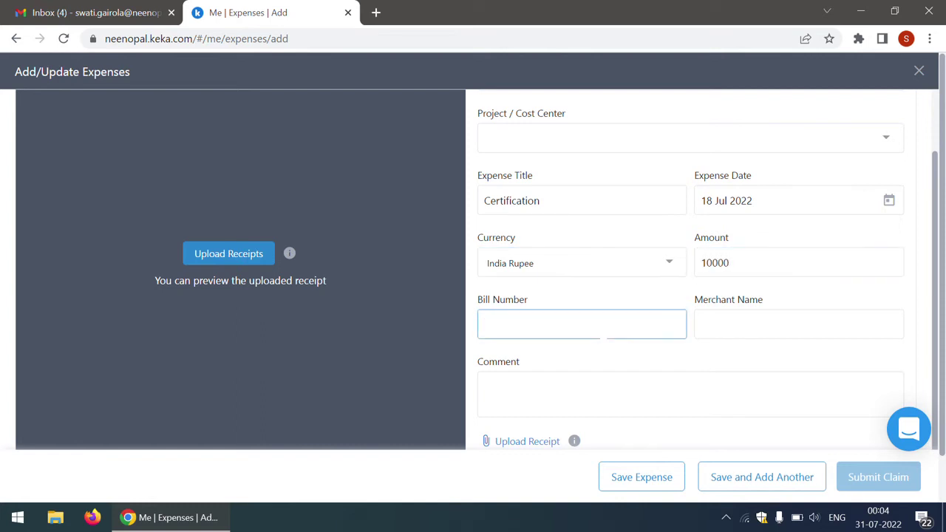
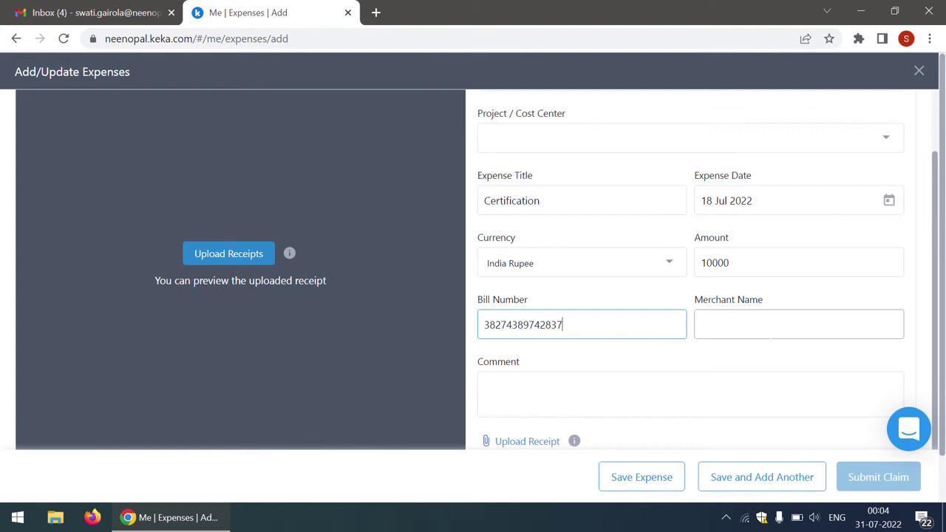
click(739, 329)
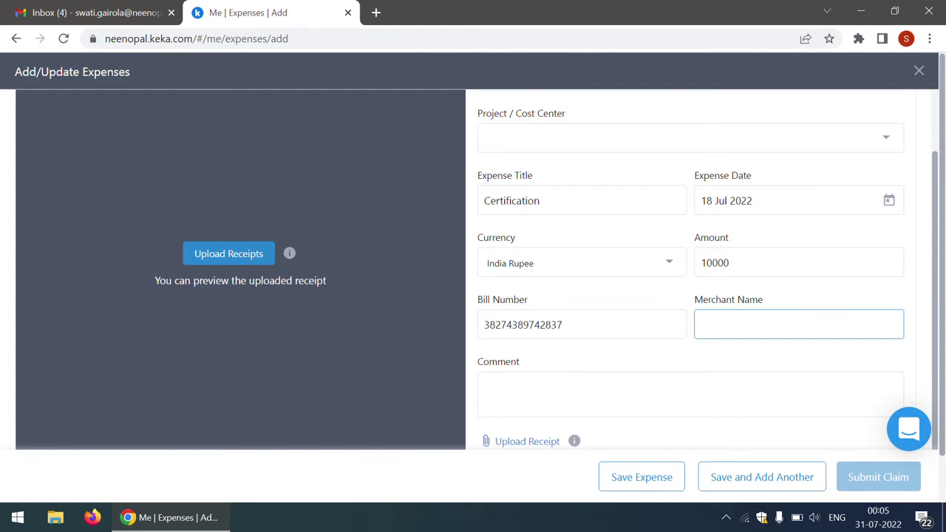
text(Azur)
text(e)
Write a comment saying the expense is for certification reimbursement
scroll(724, 344, down, 2)
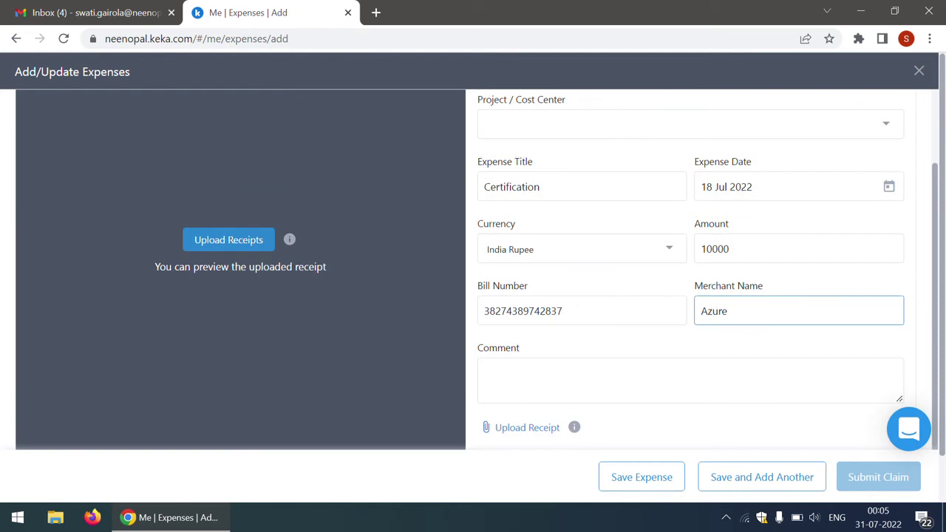
click(651, 396)
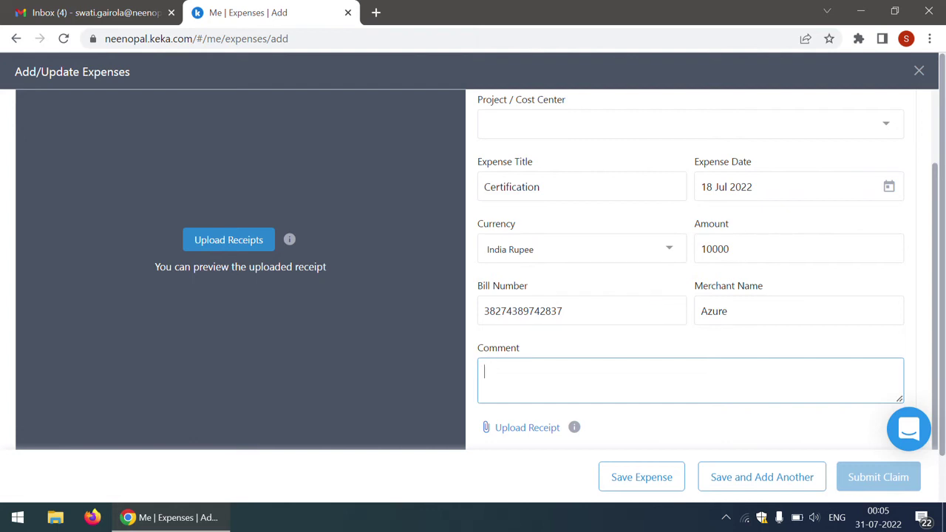
text(Addin)
text(g expense )
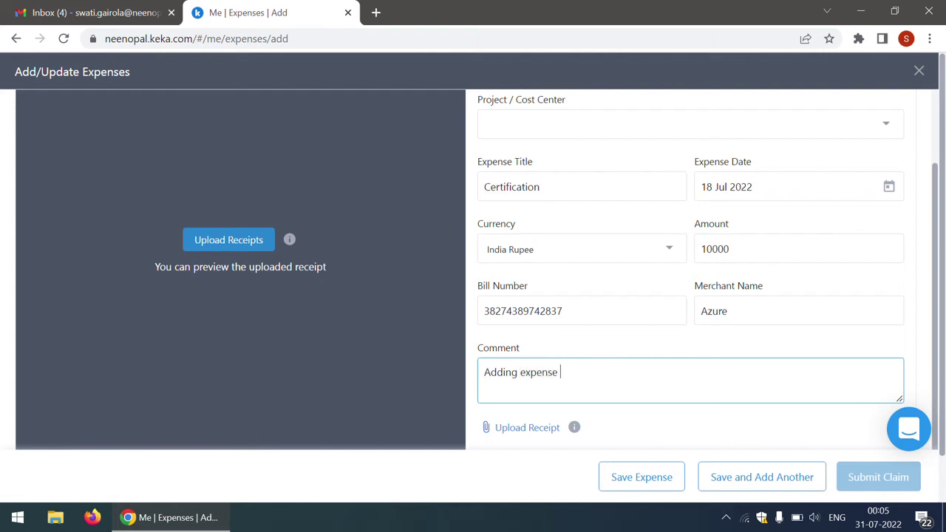
text(for certification rei)
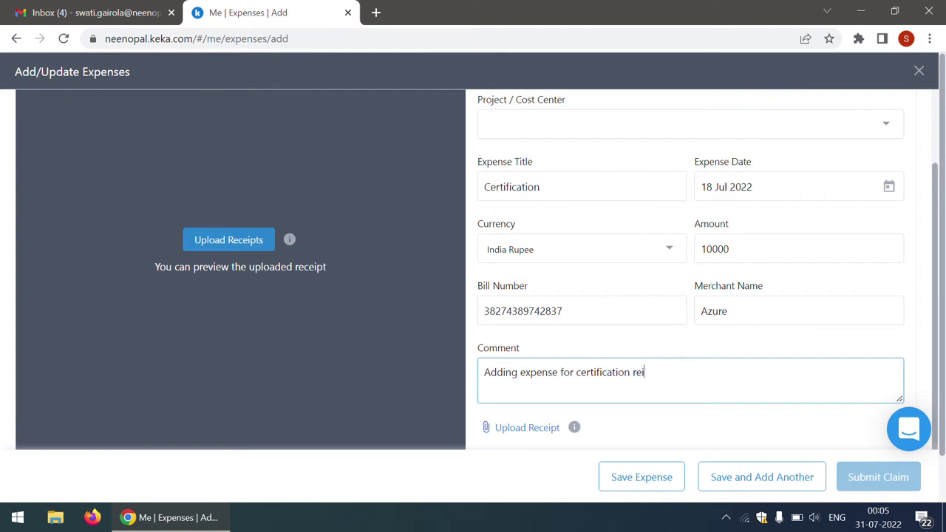
text(mbu)
key(BackSpace)
text(bur)
text(sement)
scroll(621, 435, down, 1)
Review the filled form and close it unsaved, bringing up the Unsaved Expense warning
scroll(628, 404, up, 1)
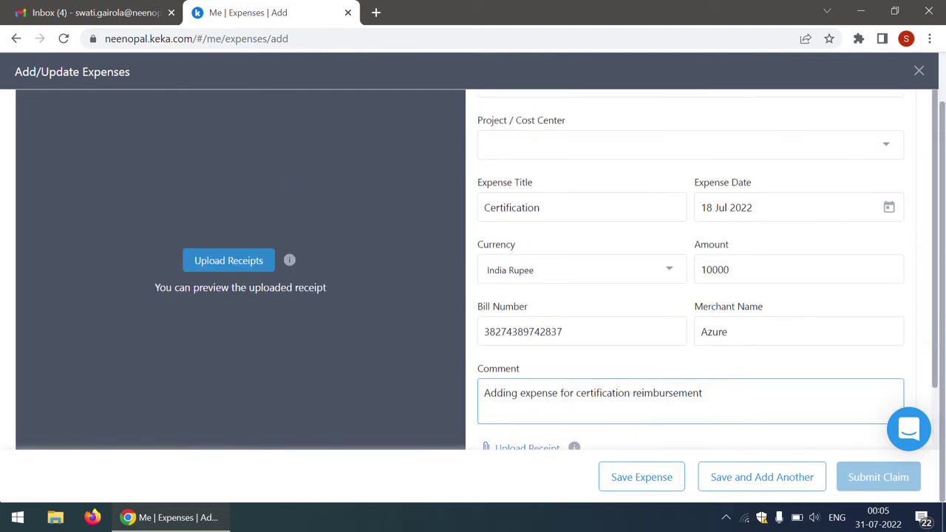
scroll(291, 342, down, 1)
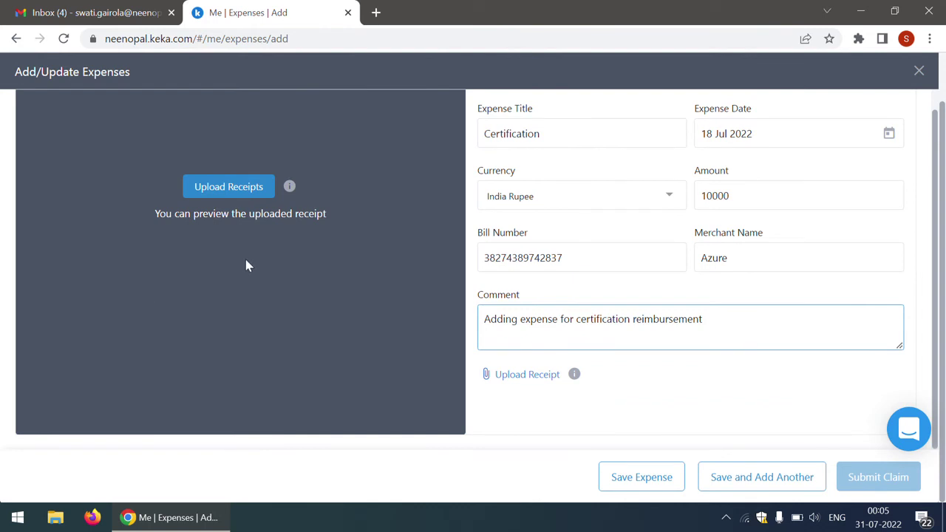
scroll(247, 266, up, 1)
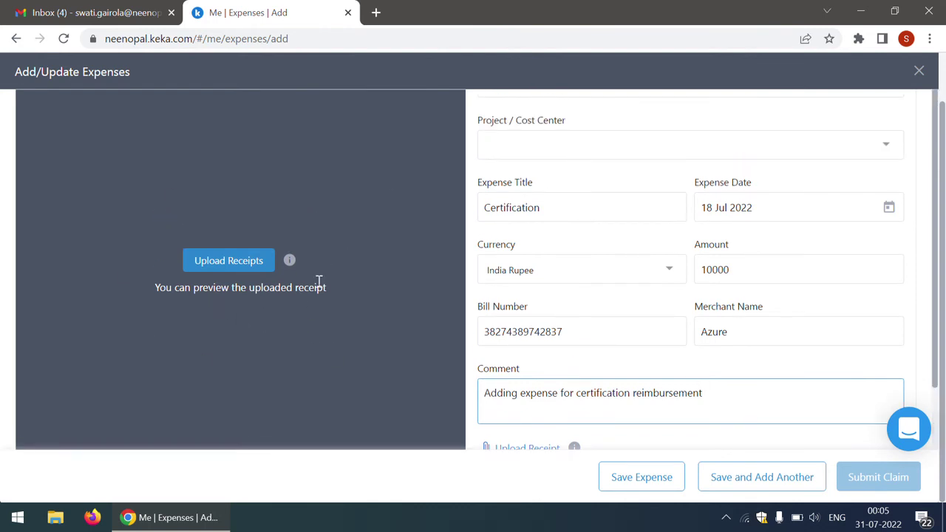
scroll(375, 296, down, 1)
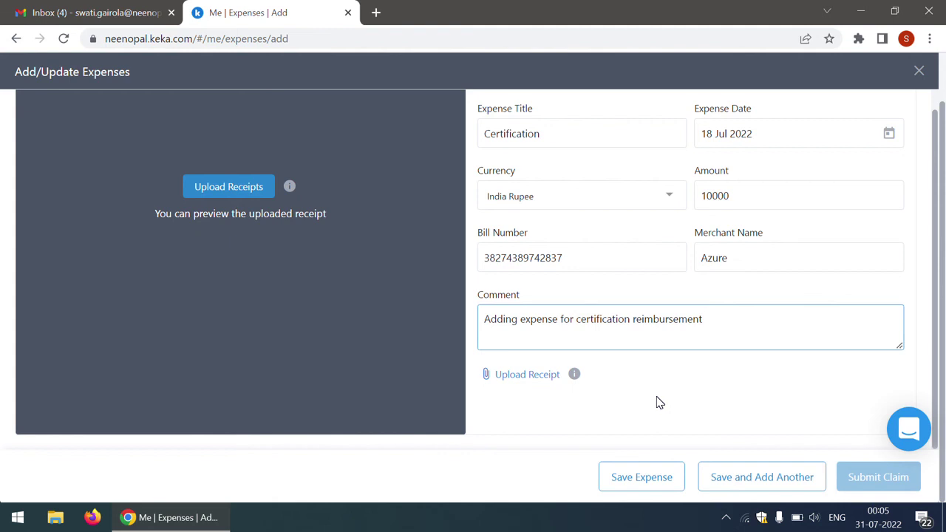
mouse_move(879, 477)
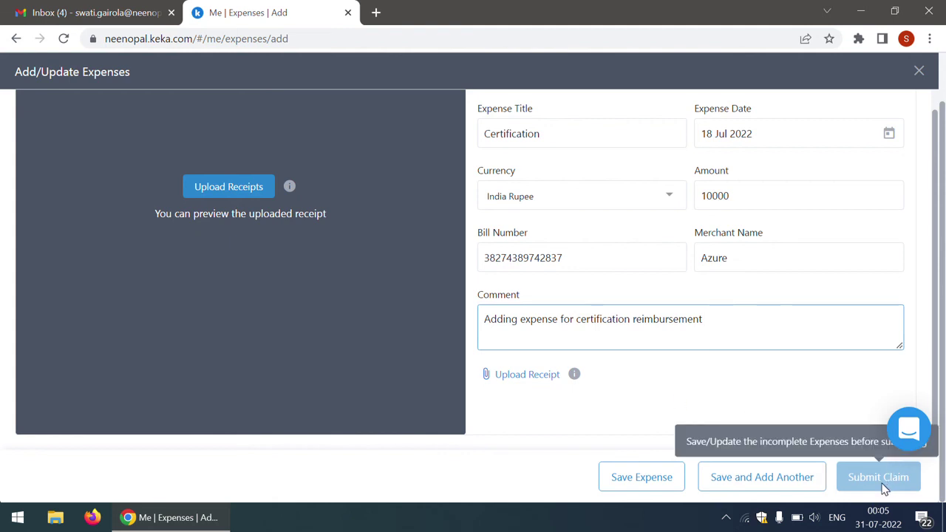
scroll(745, 447, up, 2)
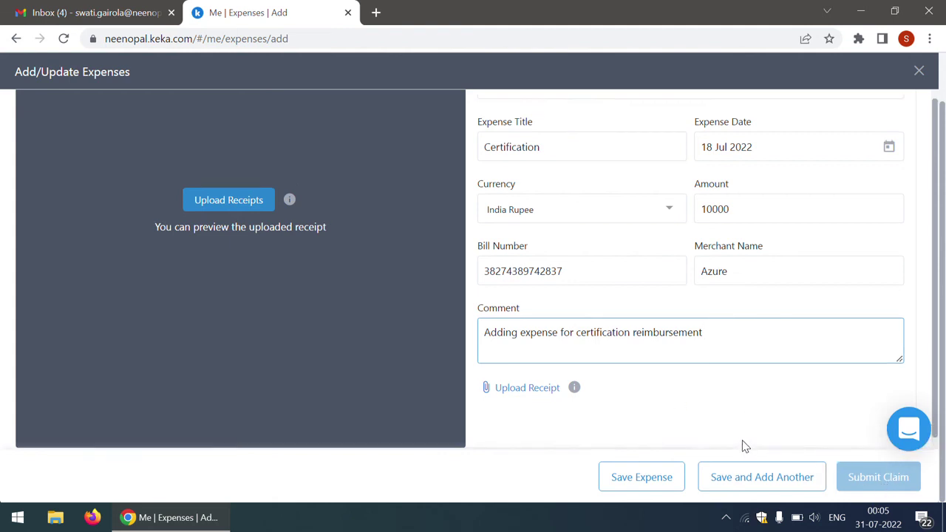
click(928, 74)
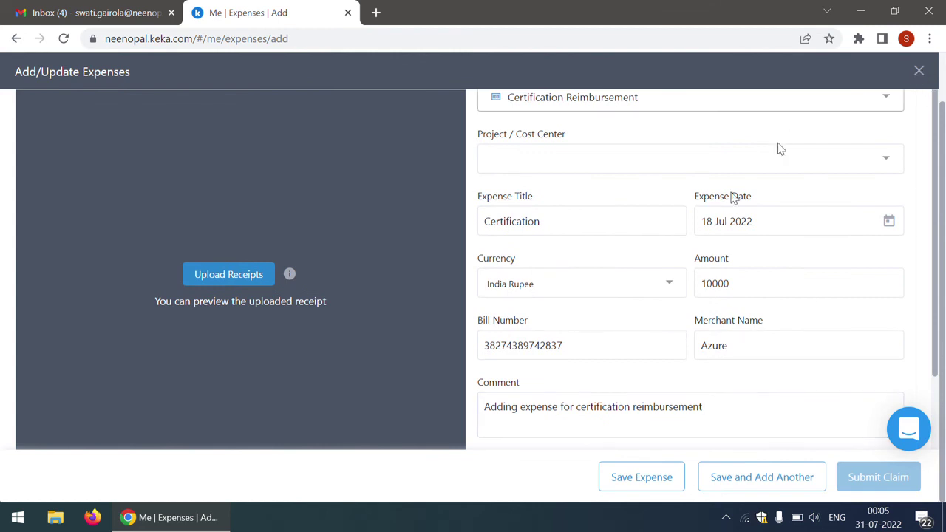
click(919, 71)
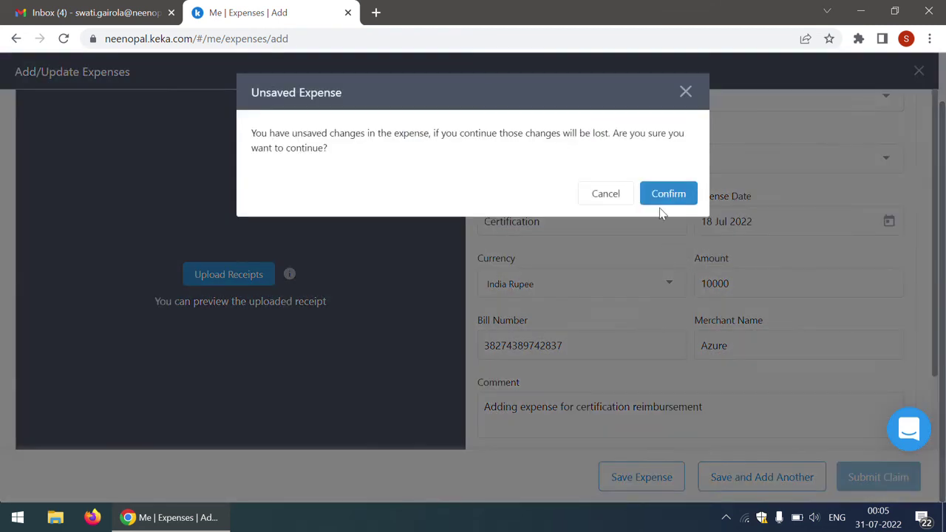
Confirm discarding the unsaved expense and view the Past Claims page
click(663, 210)
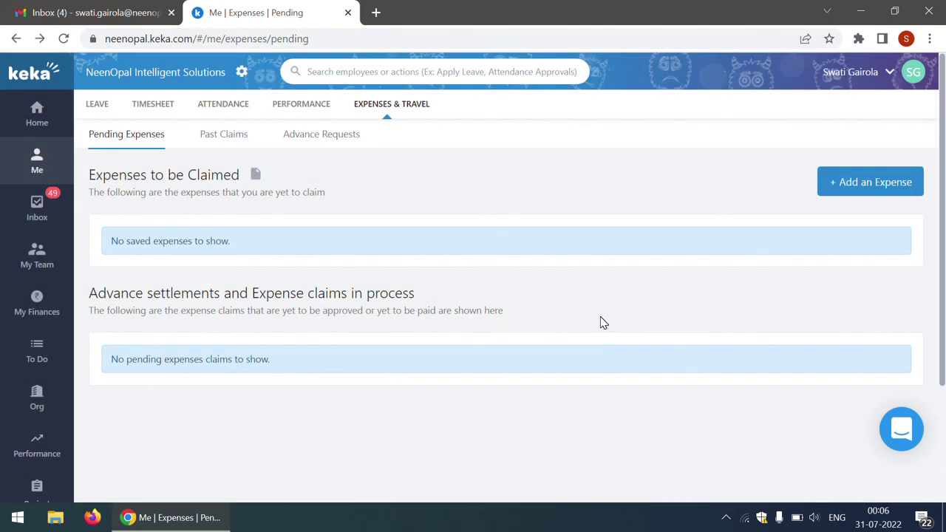
click(222, 141)
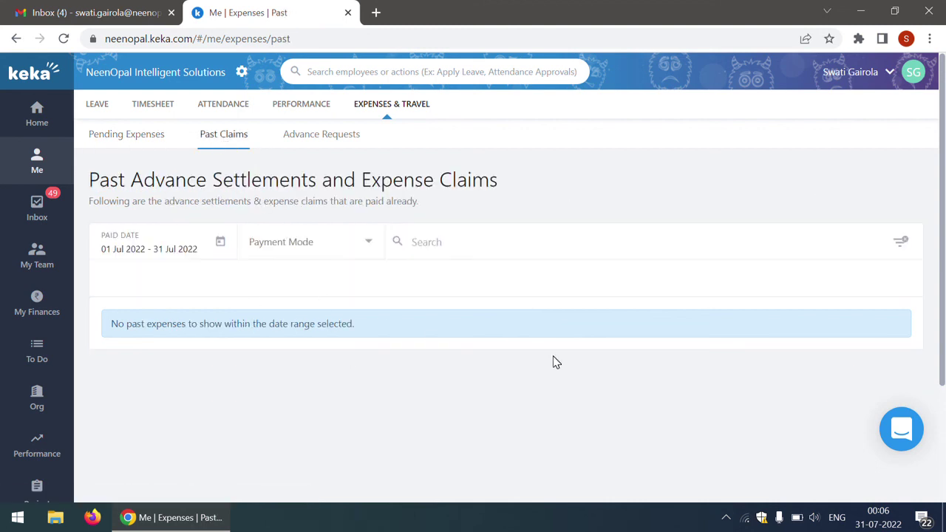